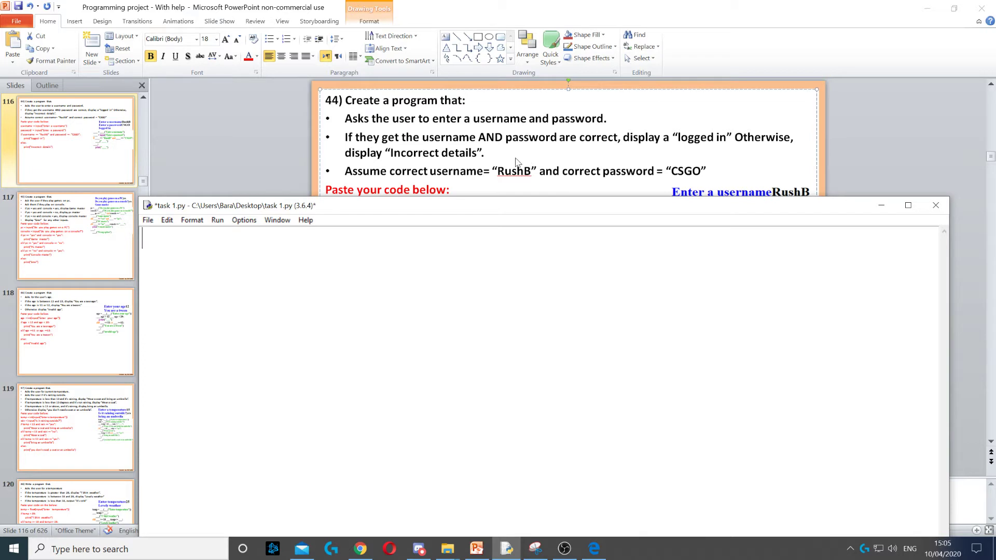
Enter username = input("Enter a username") and password = input("Enter a password") on separate lines.
key(ctrl+z)
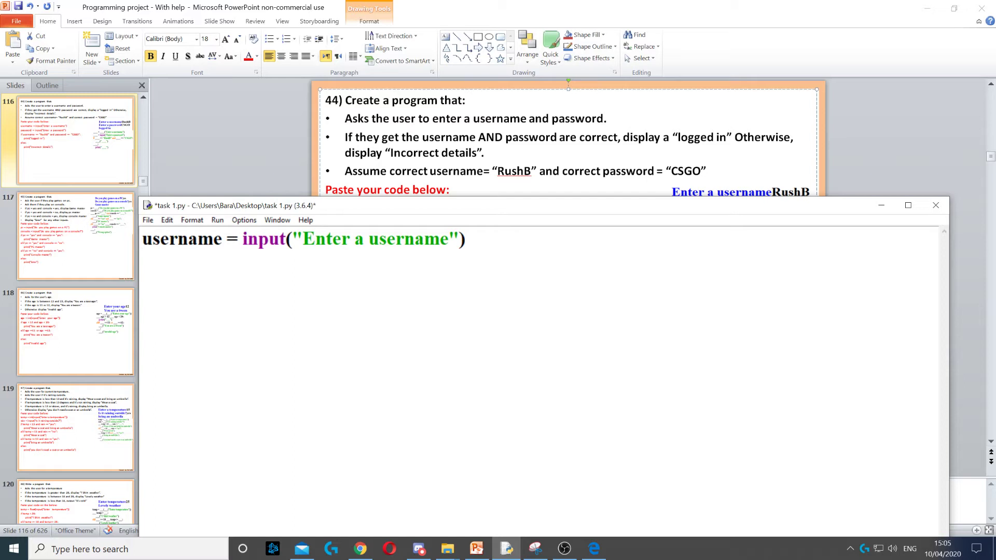
key(Return)
text(password = input("Enter a password"))
key(Return)
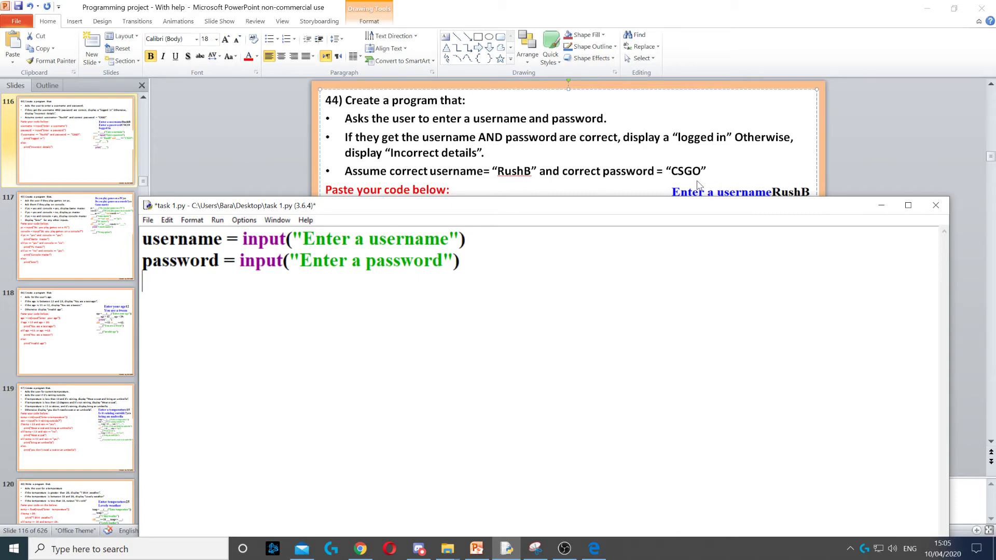
key(ctrl+v)
key(Return)
double_click(148, 281)
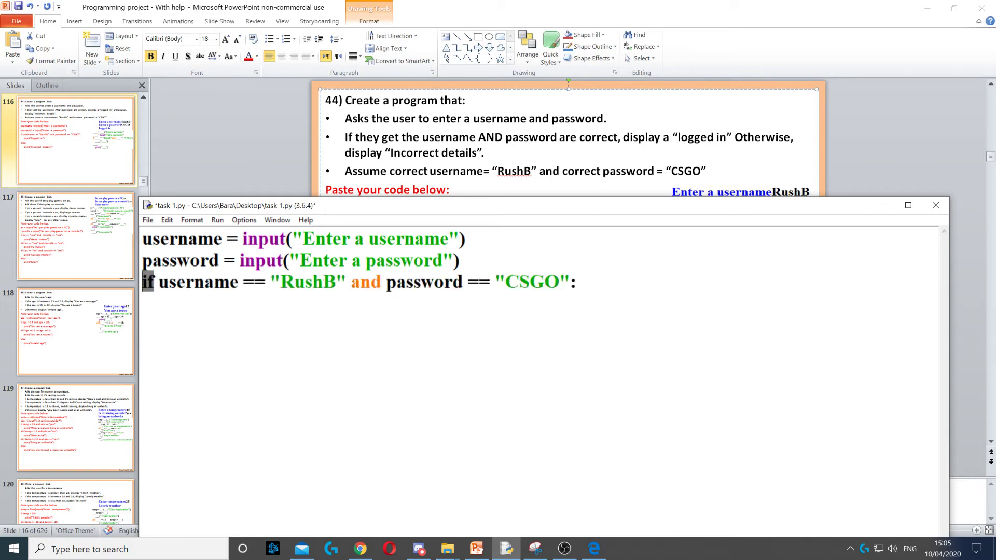
click(176, 282)
Highlight RushB, 'and' and CSGO to explain the combined condition.
drag(336, 282, 281, 282)
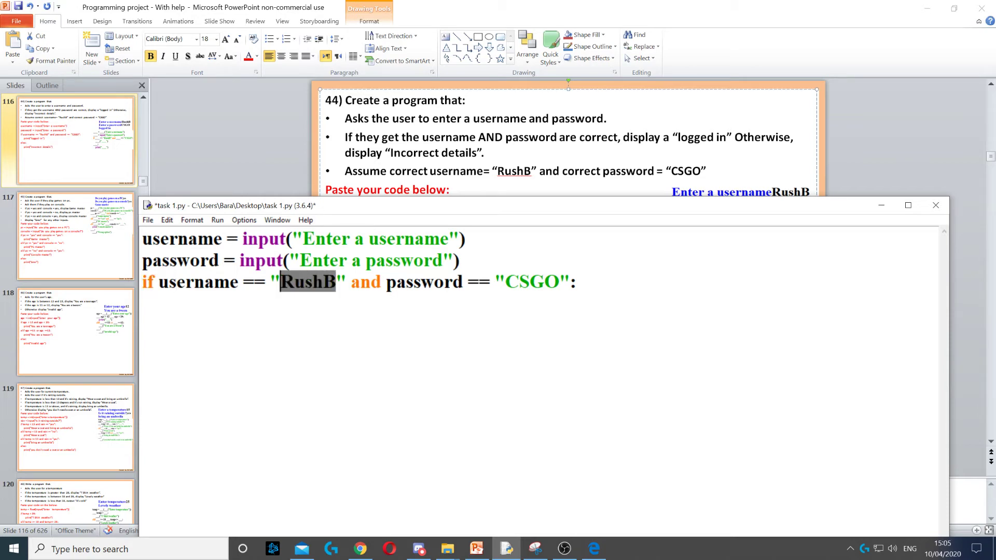
drag(382, 281, 350, 282)
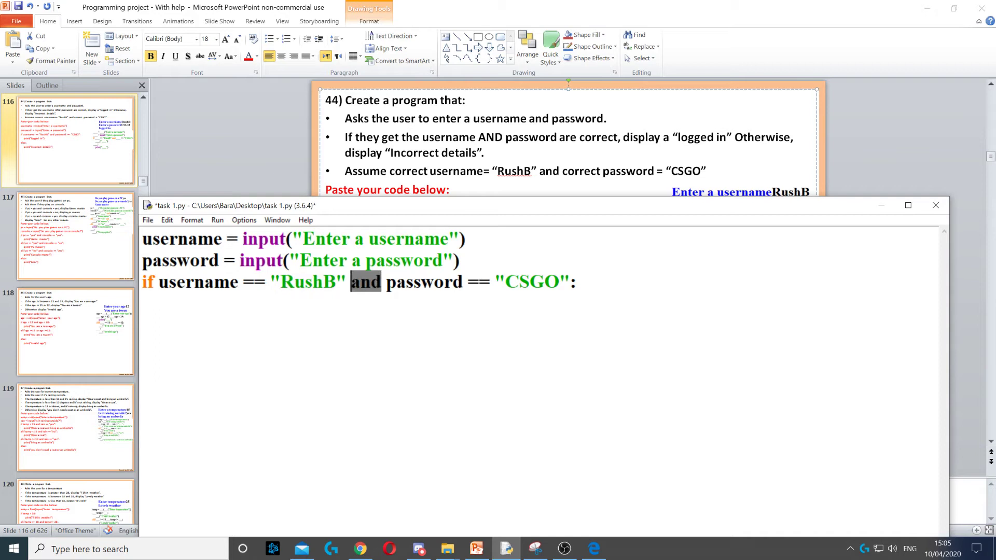
drag(560, 282, 506, 282)
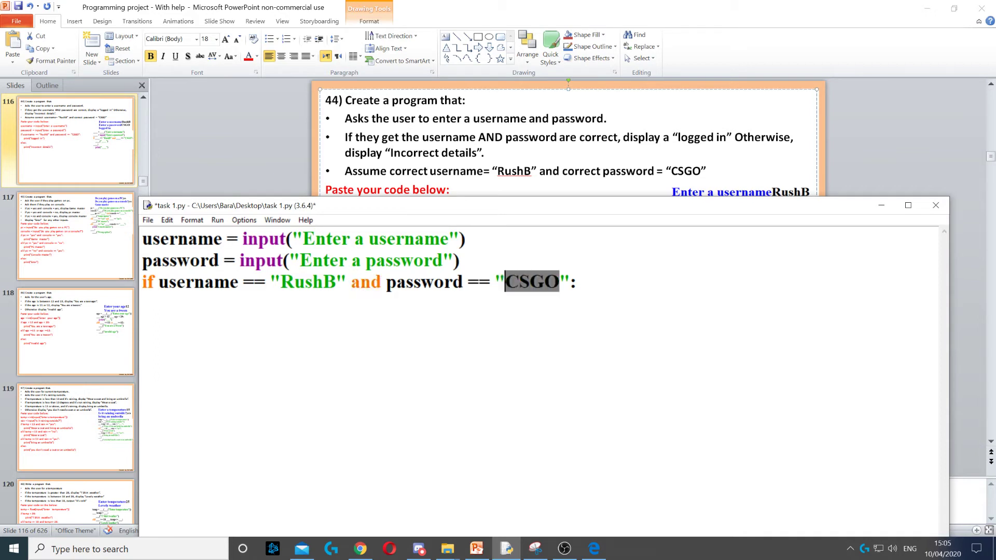
drag(381, 282, 351, 282)
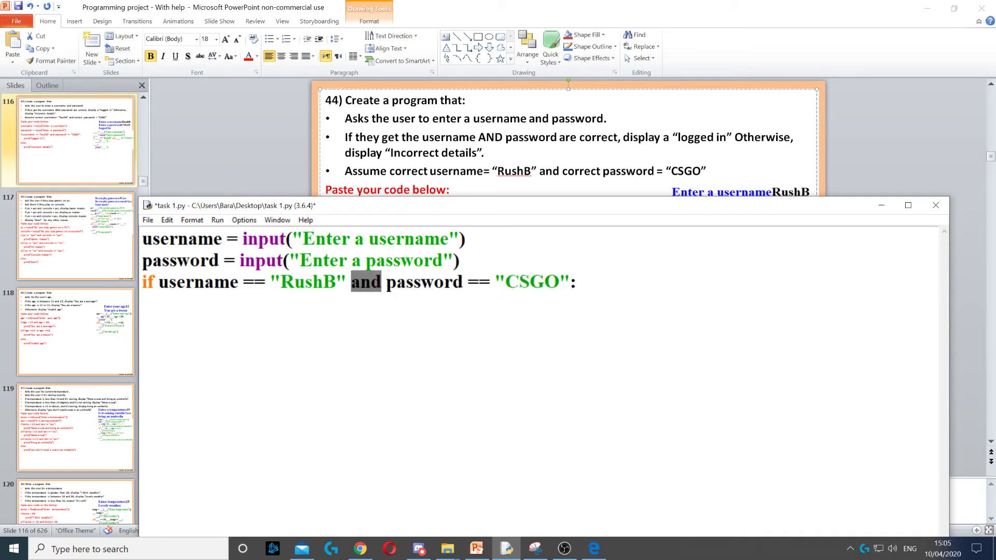
drag(571, 282, 142, 281)
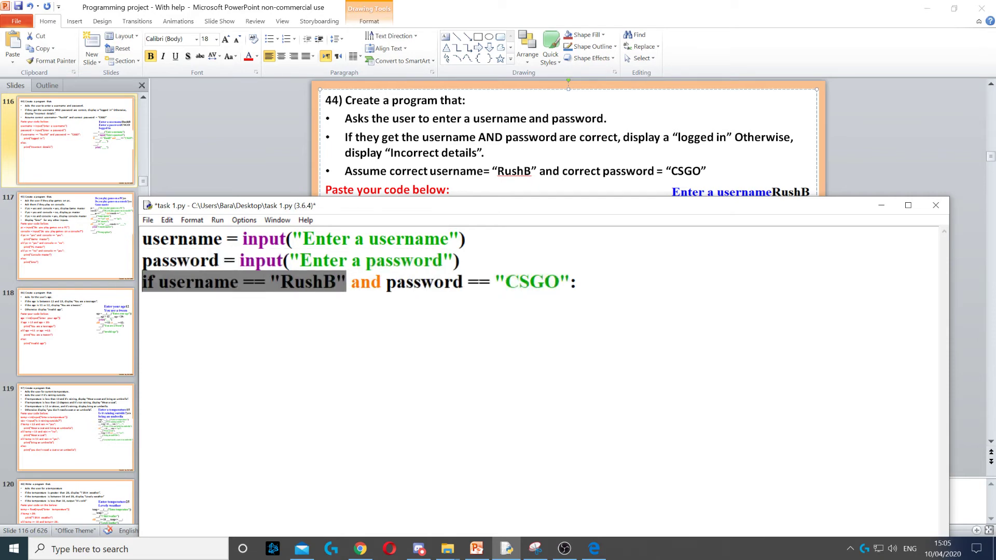
key(End)
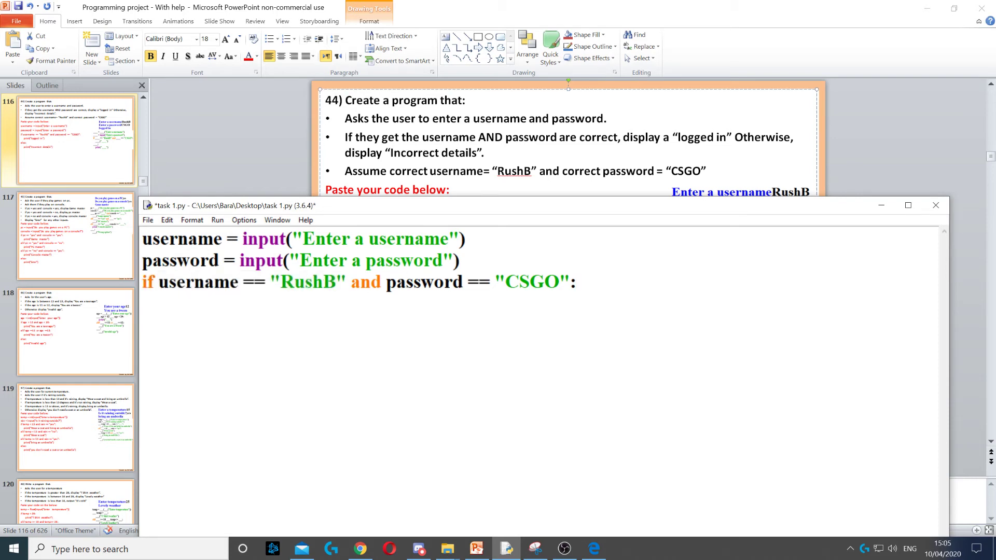
Add print("logged in") under the if, plus an else branch printing "Incorrect details".
key(Return)
text(print("logged in"))
key(Return)
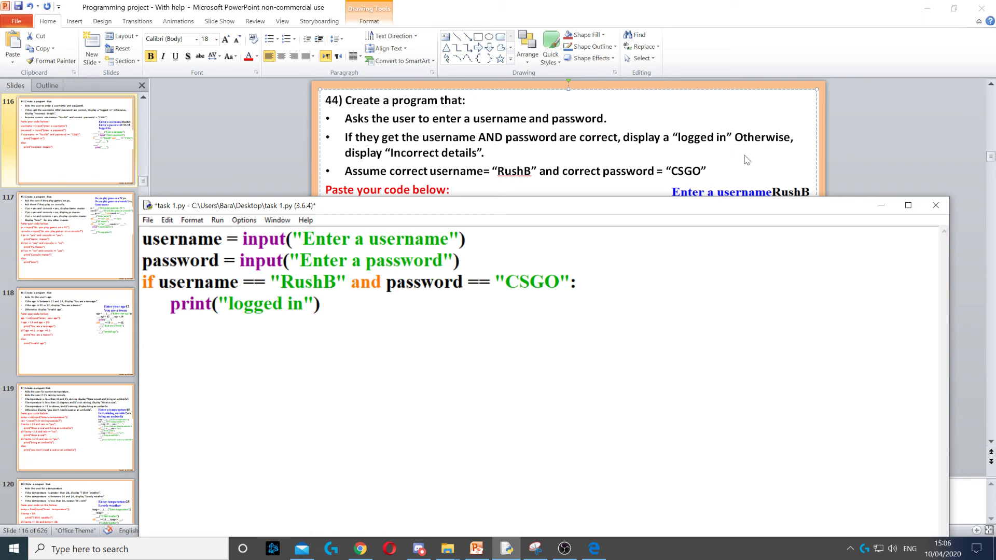
text(else:)
key(Return)
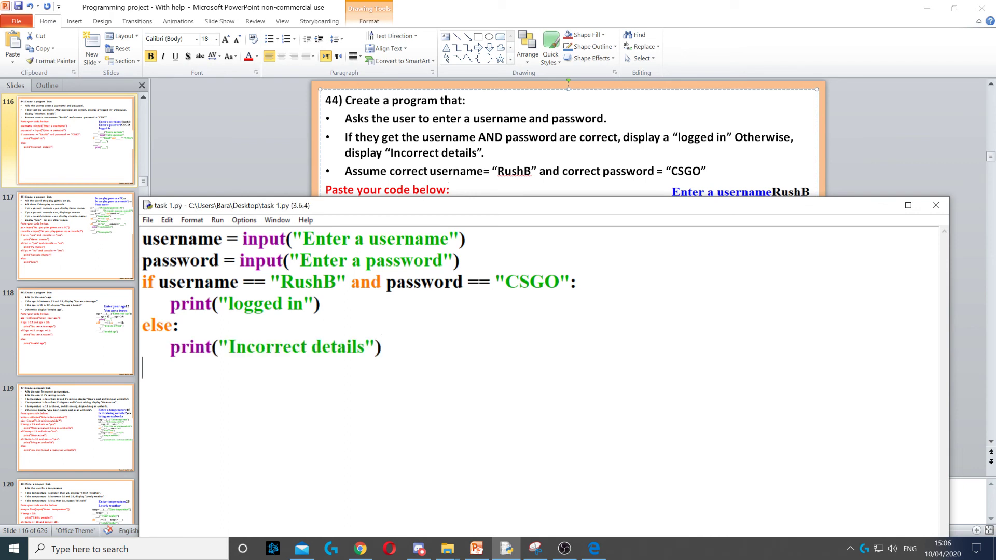
drag(365, 347, 228, 346)
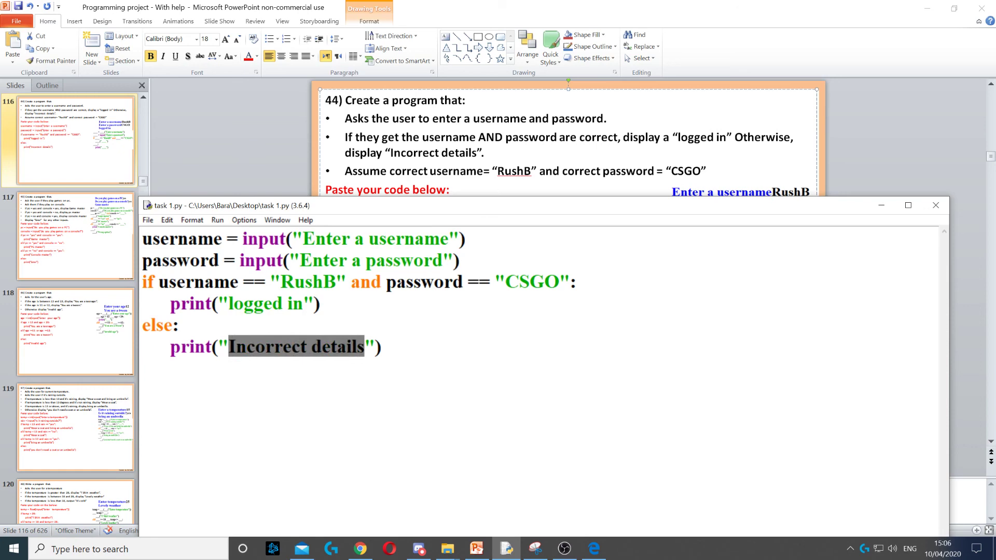